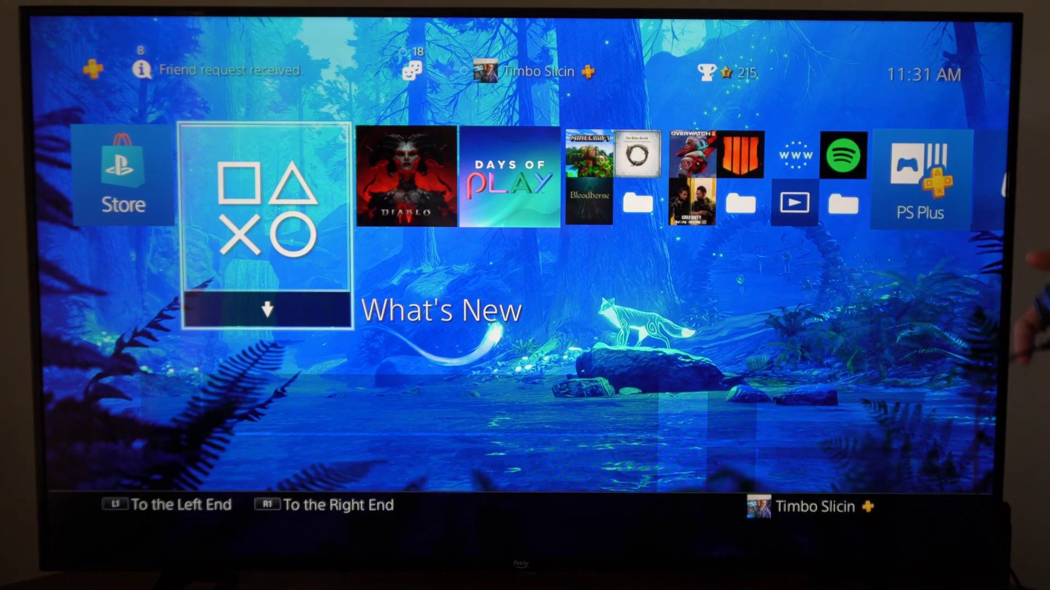
Browse the home screen games, then open the function row and move toward Settings.
key("Right")
key("Left")
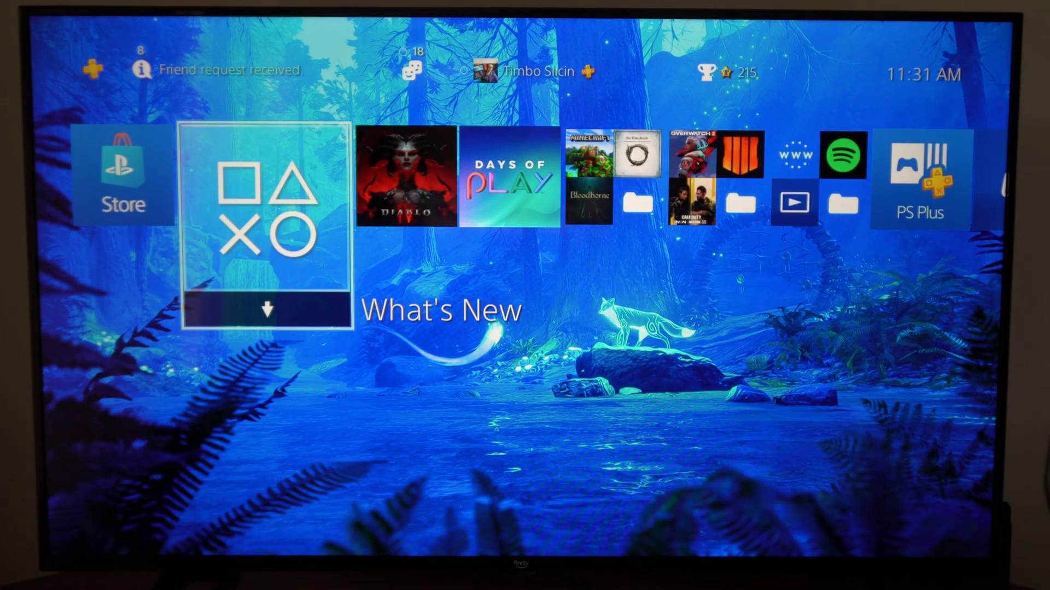
key("Right")
key("Left")
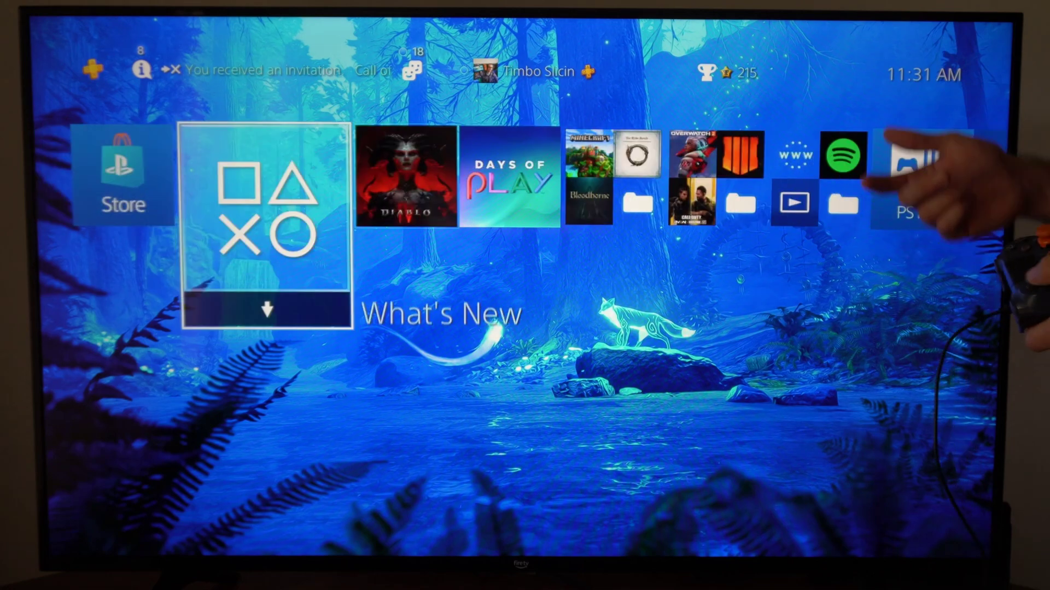
key("Up")
key("Left")
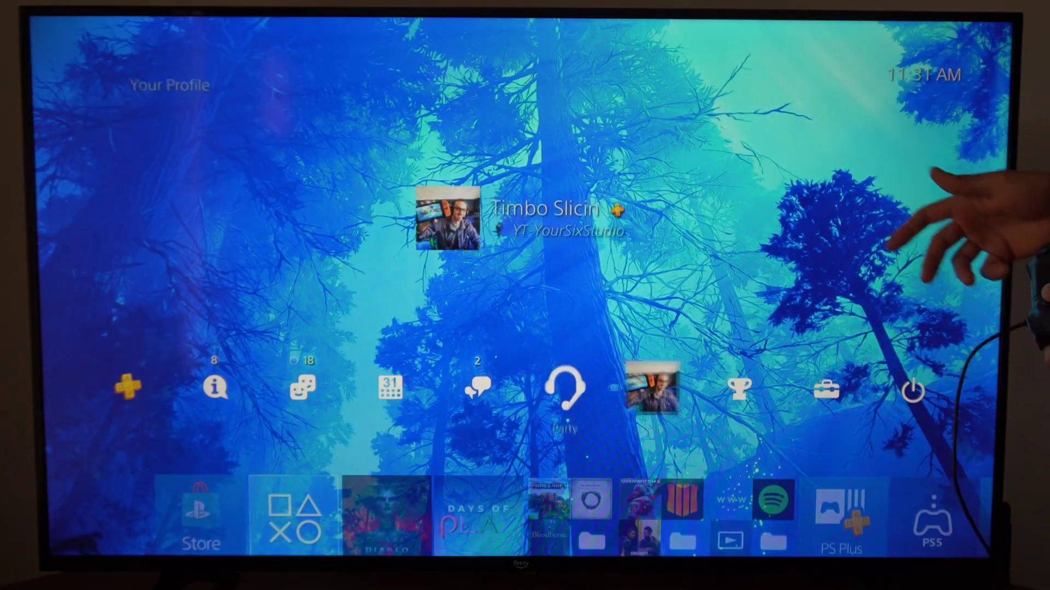
key("Left")
key("Right")
key("Right")
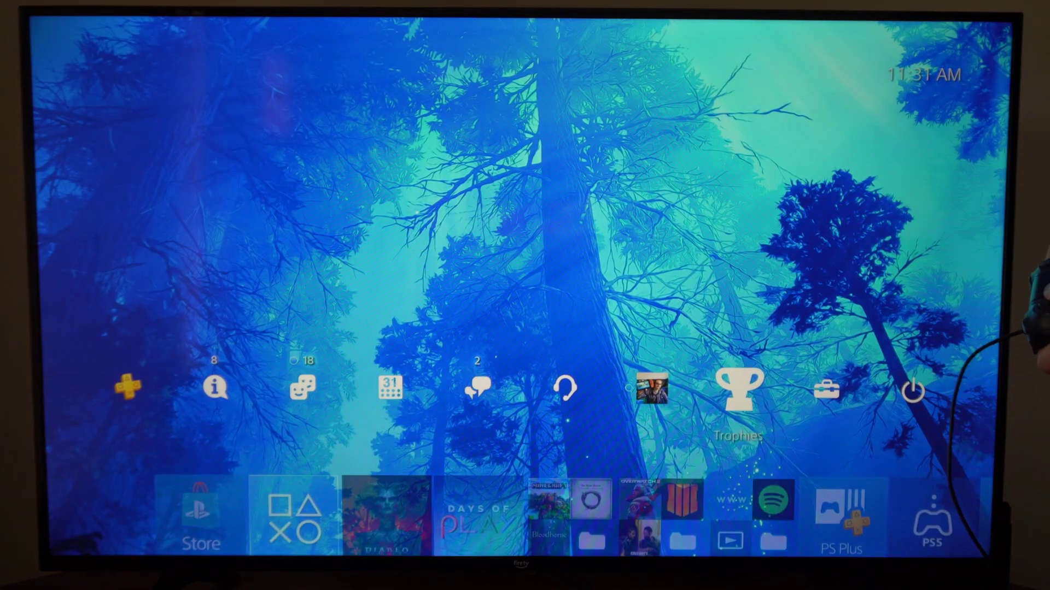
In Settings, go to Initialization and choose Restore Default Settings.
key("Return")
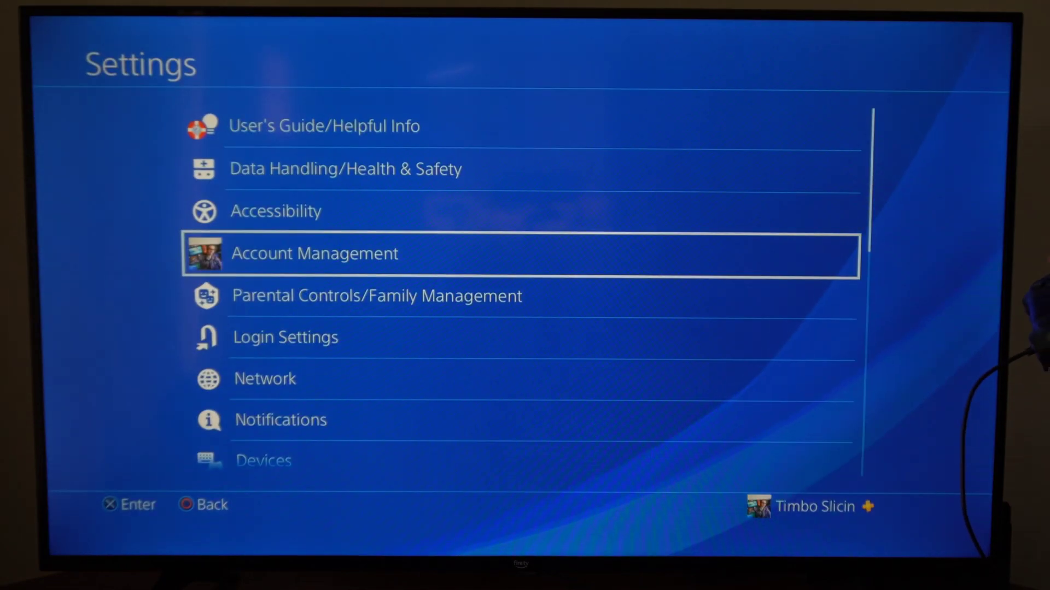
key("Down")
key("Down")
key("Down")
key("Down")
key("Down")
key("Down")
key("Down")
key("Down")
key("Down")
key("Down")
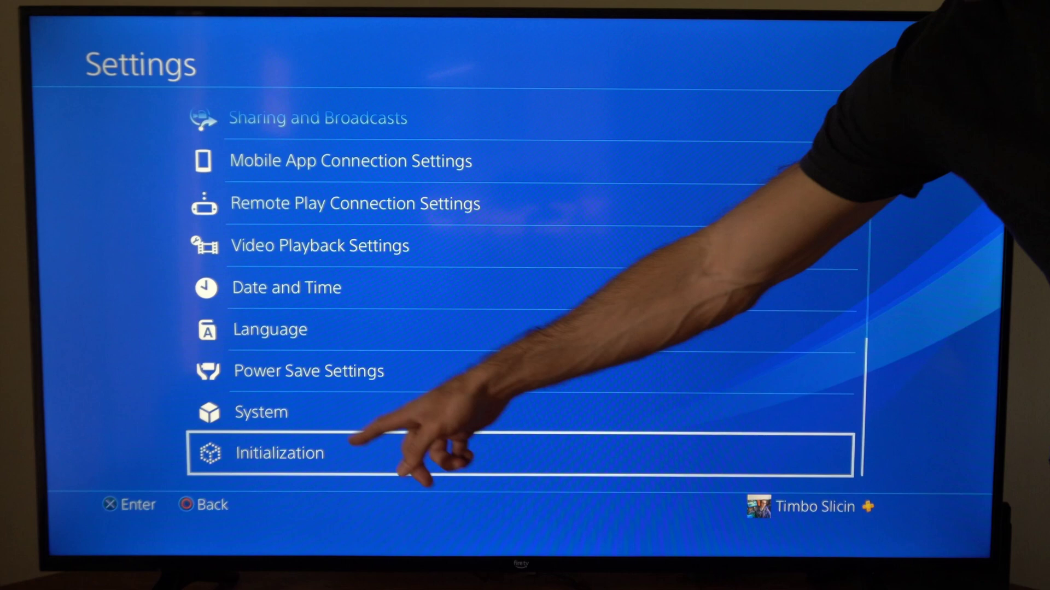
key("Return")
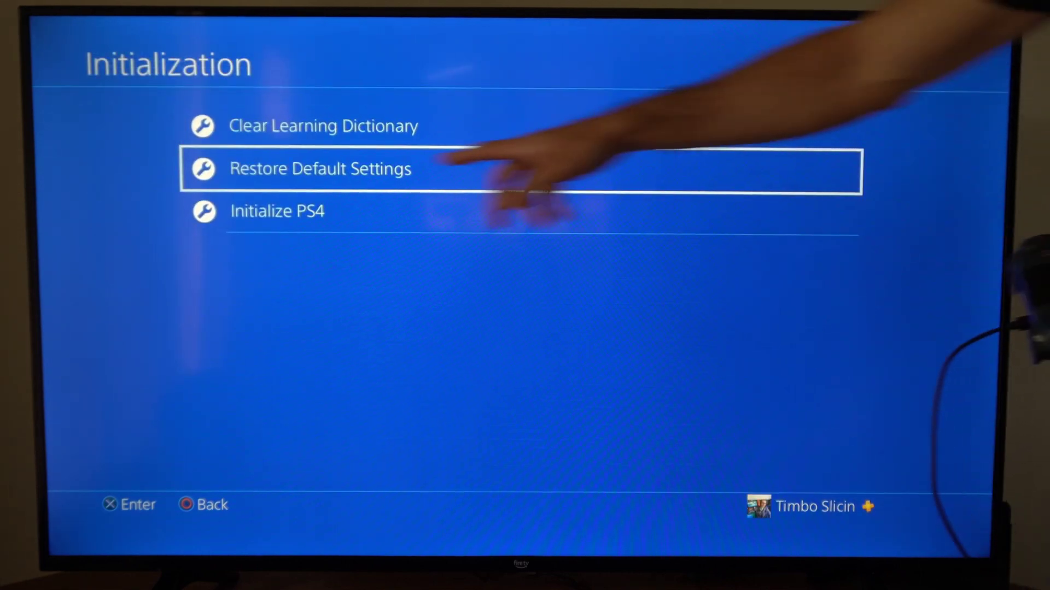
key("Return")
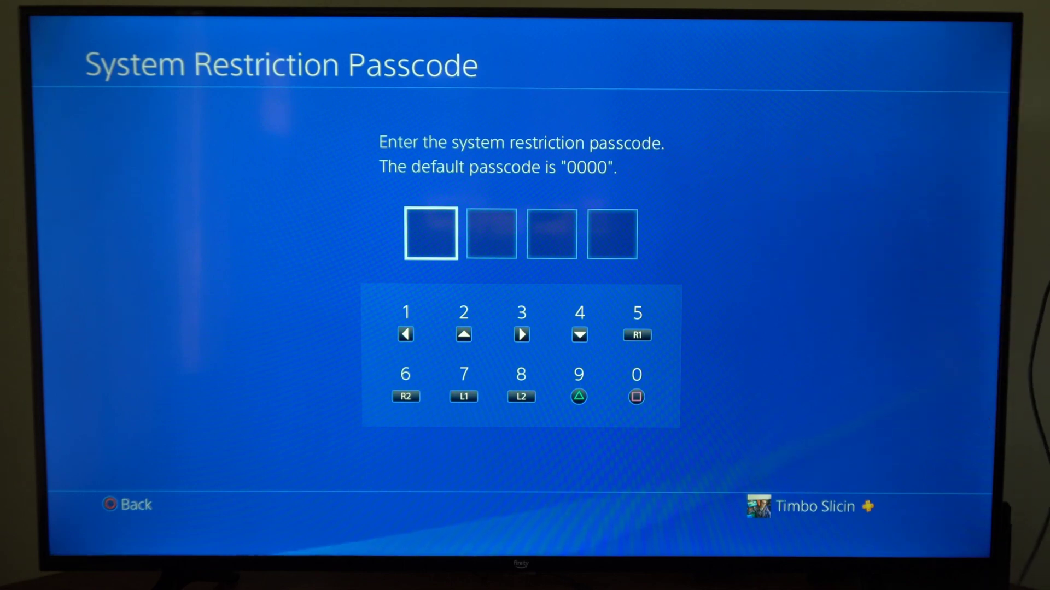
type("0")
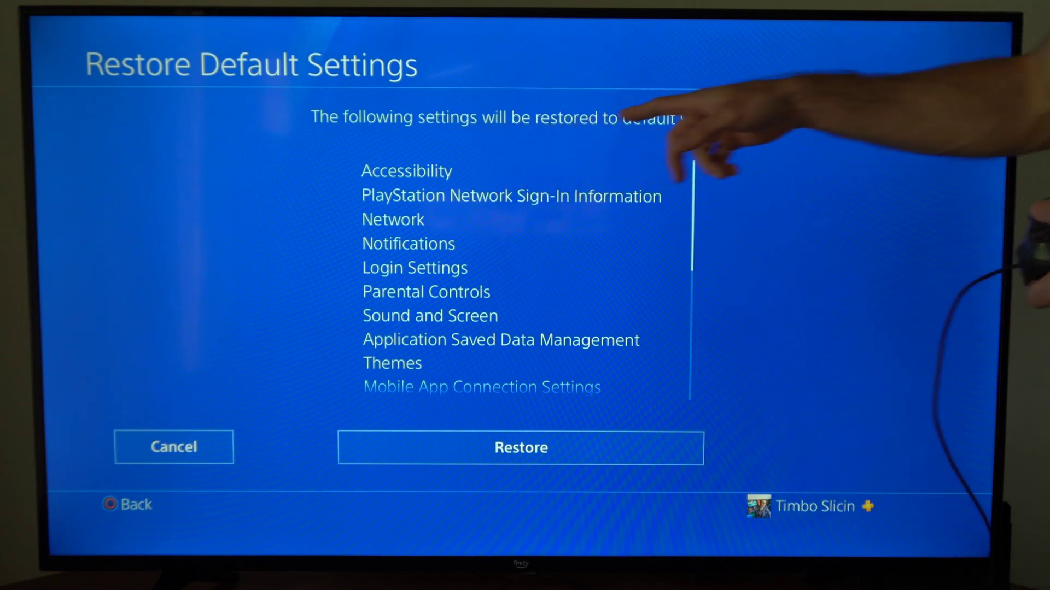
scroll(526, 279, "down", 1)
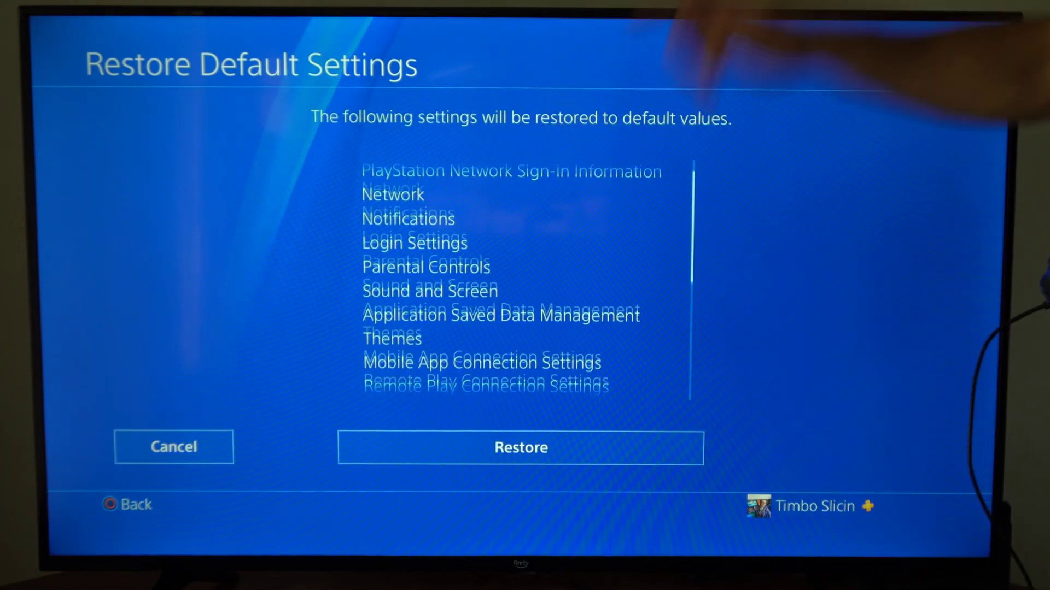
scroll(525, 280, "down", 2)
scroll(526, 279, "down", 1)
scroll(524, 279, "down", 2)
scroll(525, 279, "down", 5)
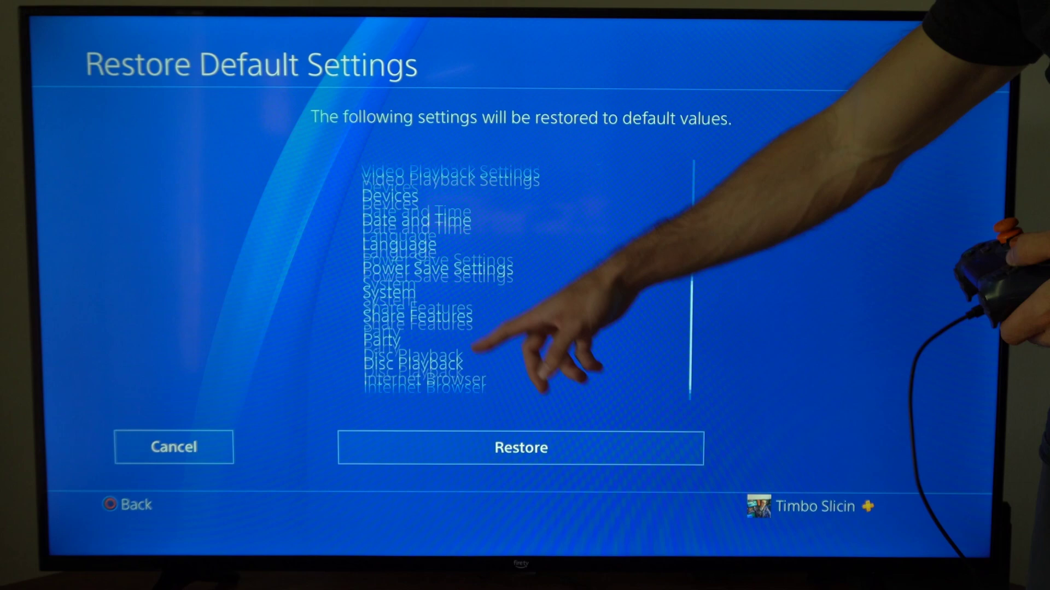
scroll(525, 279, "down", 1)
scroll(525, 279, "up", 1)
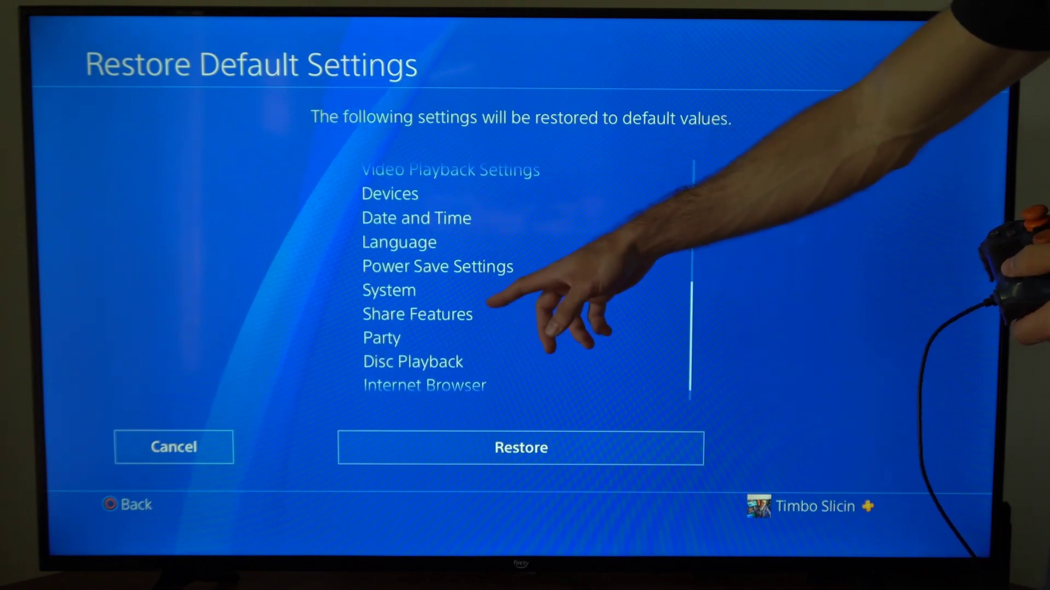
scroll(524, 279, "up", 1)
scroll(524, 279, "up", 1)
scroll(526, 279, "up", 2)
scroll(526, 279, "up", 2)
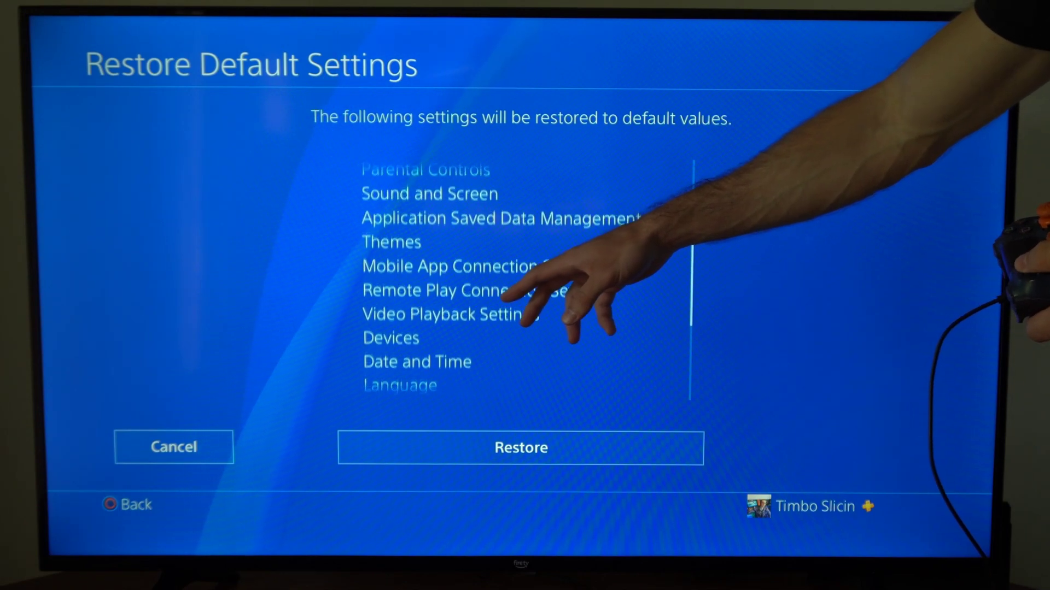
scroll(525, 279, "up", 1)
scroll(525, 279, "up", 2)
scroll(525, 279, "up", 2)
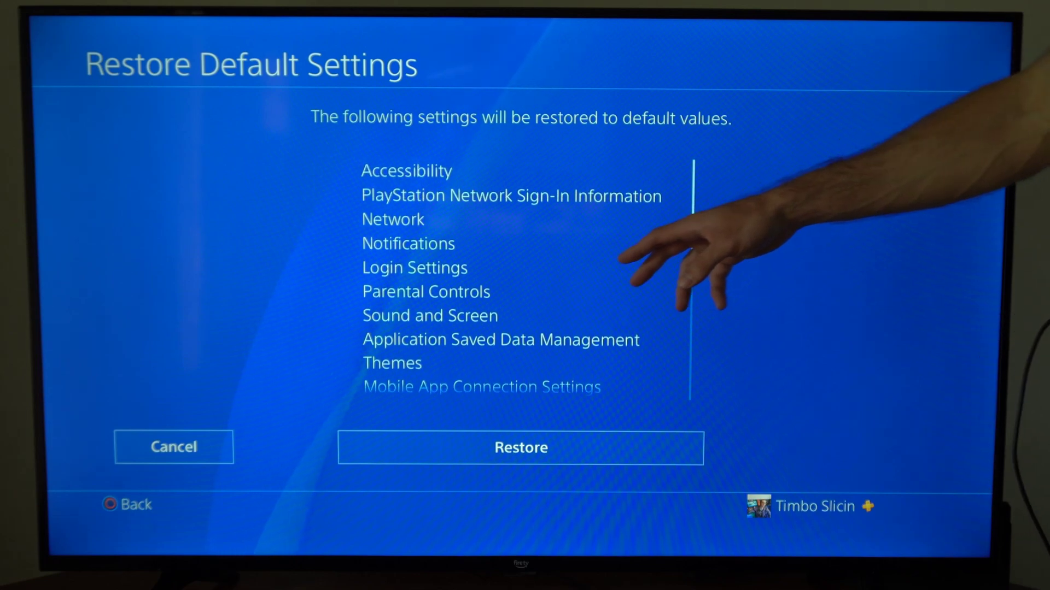
scroll(525, 280, "down", 1)
scroll(525, 279, "down", 5)
scroll(526, 279, "down", 3)
scroll(525, 279, "down", 1)
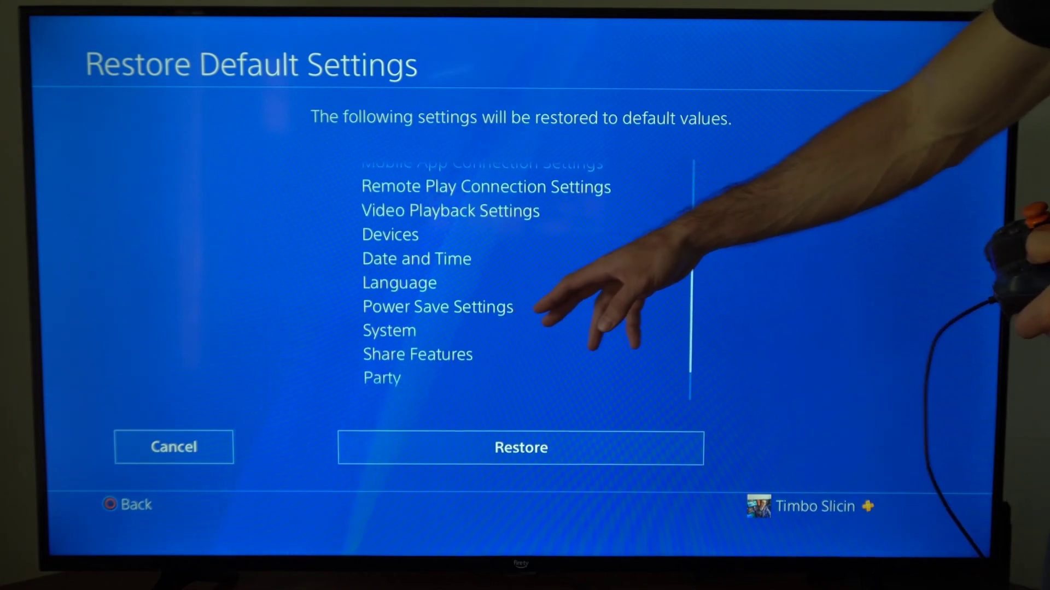
scroll(525, 279, "down", 2)
scroll(525, 279, "down", 1)
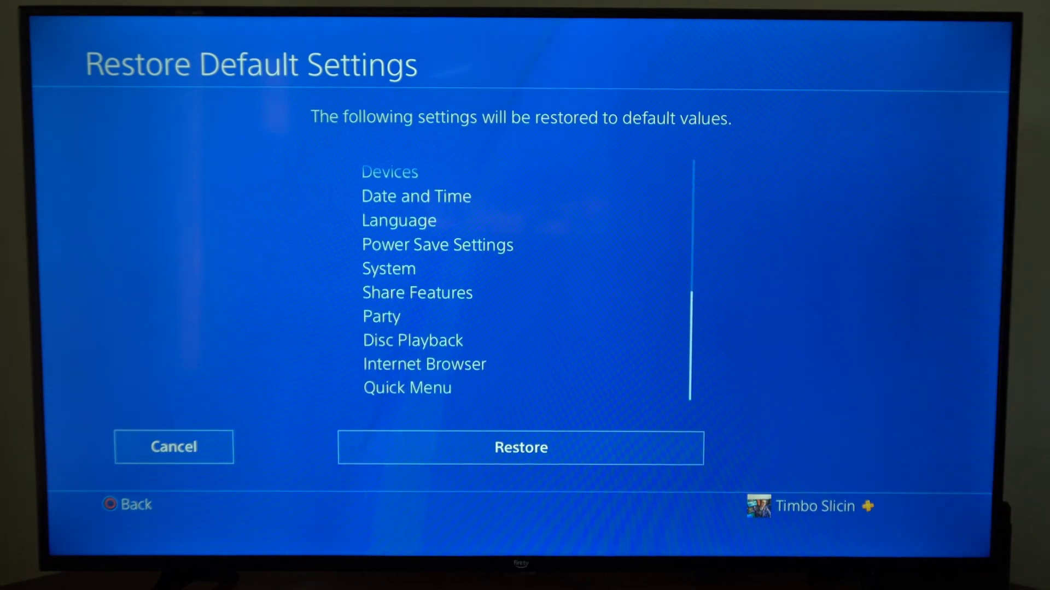
Confirm the default-settings restore and start a new internet connection setup under Network.
key("Down")
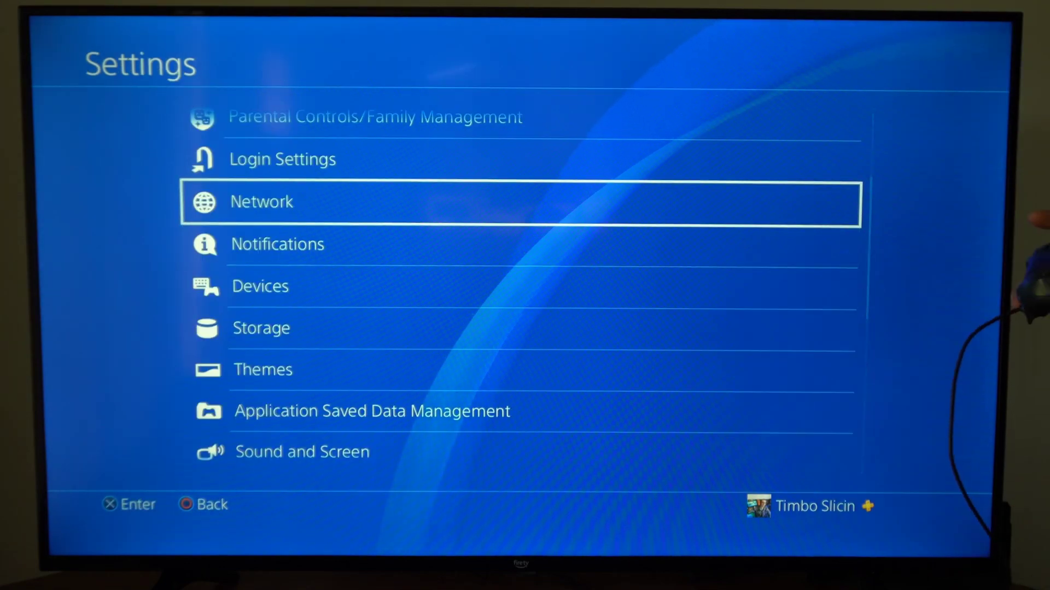
key("Return")
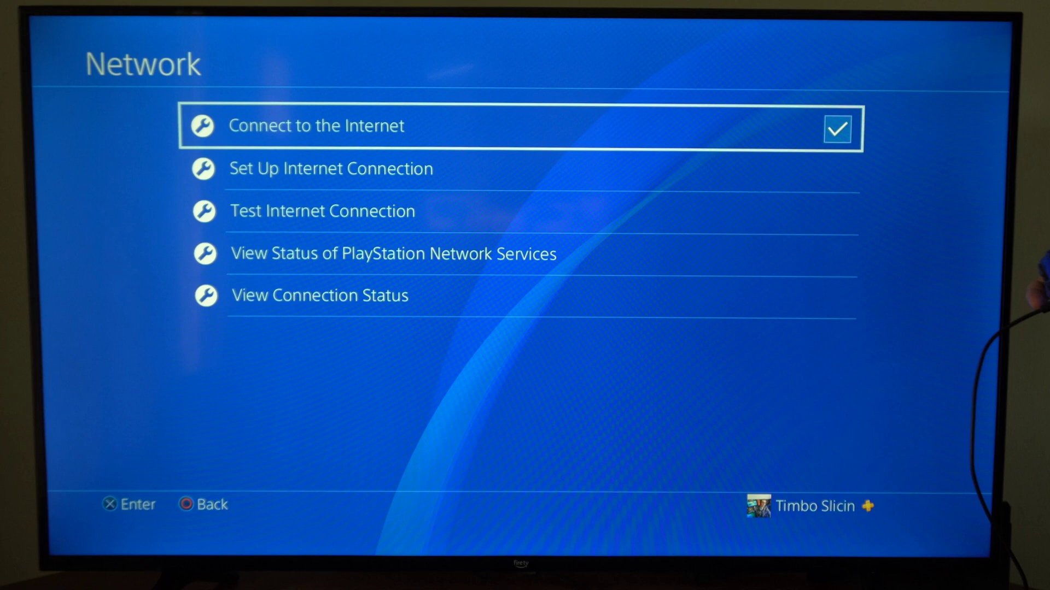
key("Return")
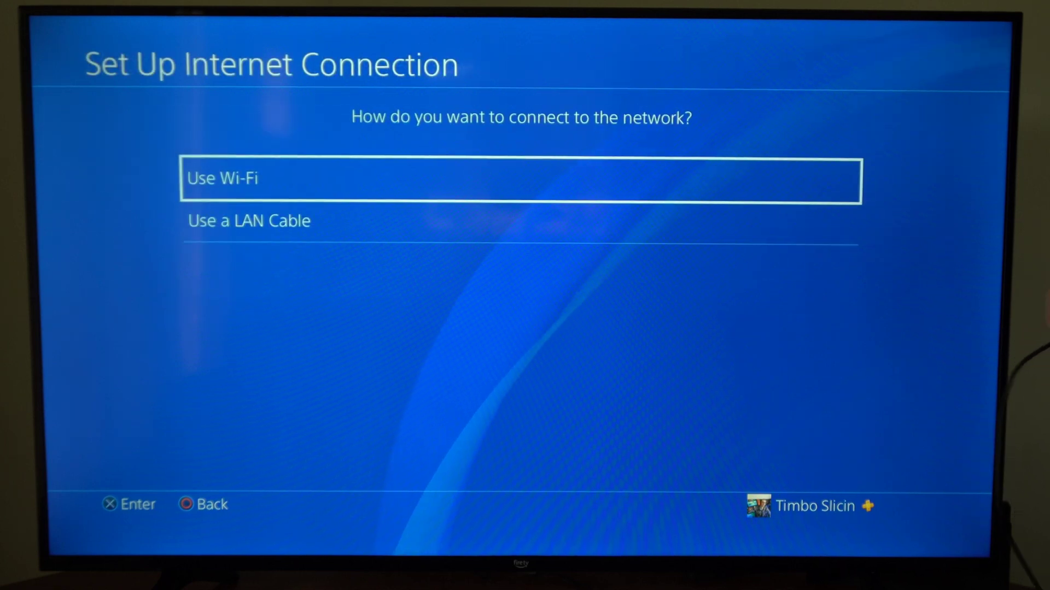
Choose a custom Wi-Fi setup, leaving DHCP host name unspecified and accepting the MTU settings.
key("Return")
key("Down")
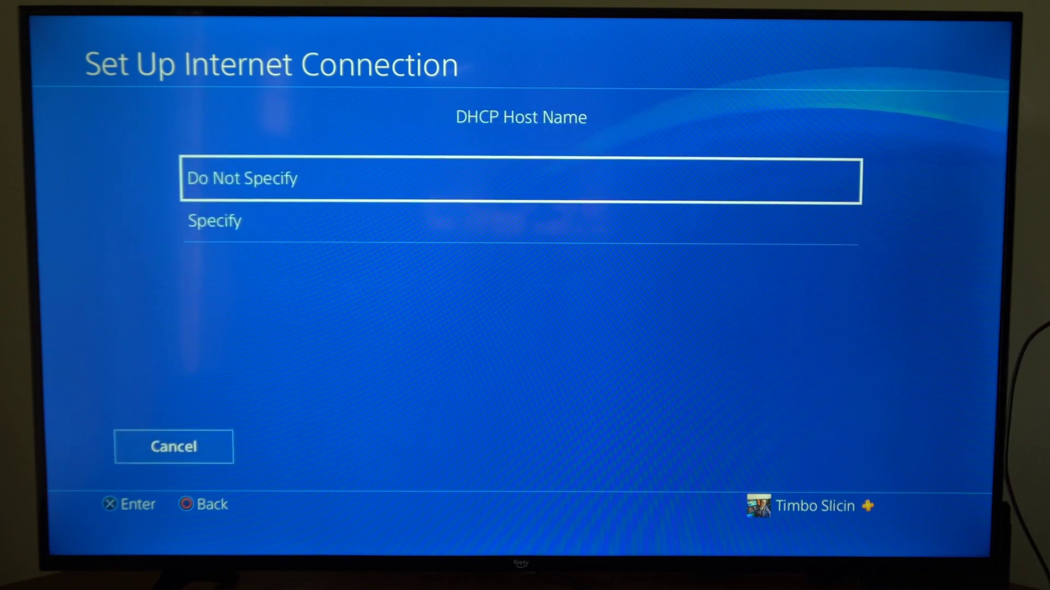
key("Return")
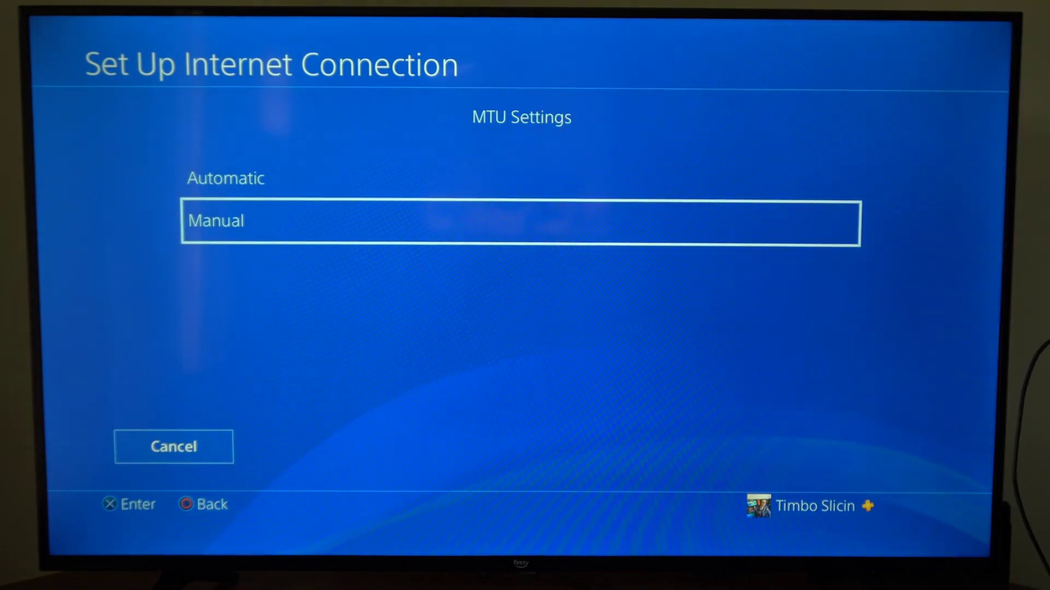
key("Return")
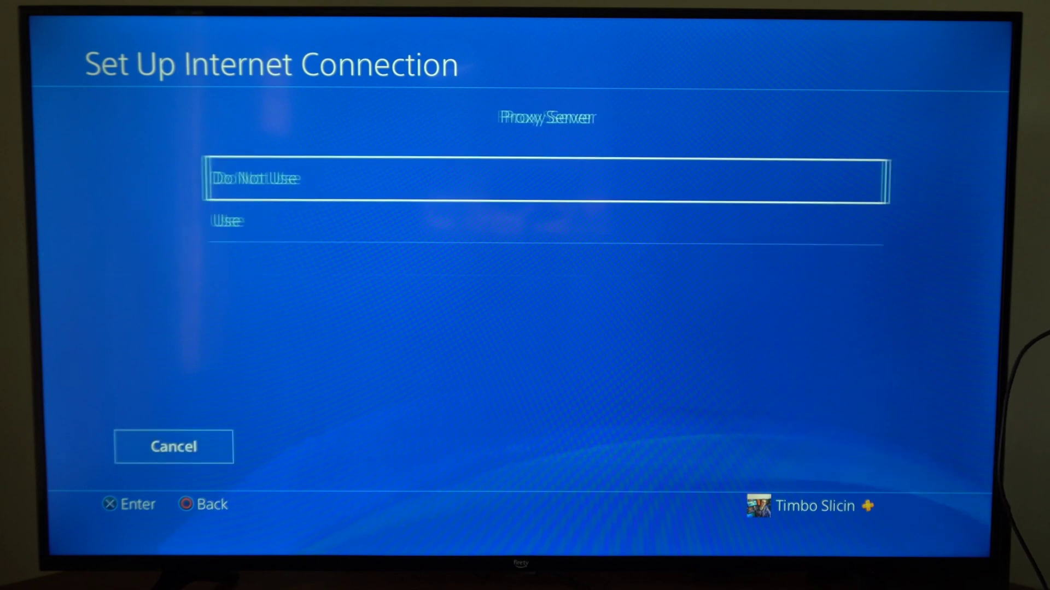
Decline a proxy server and run the internet connection test for network MrBeast.
key("Return")
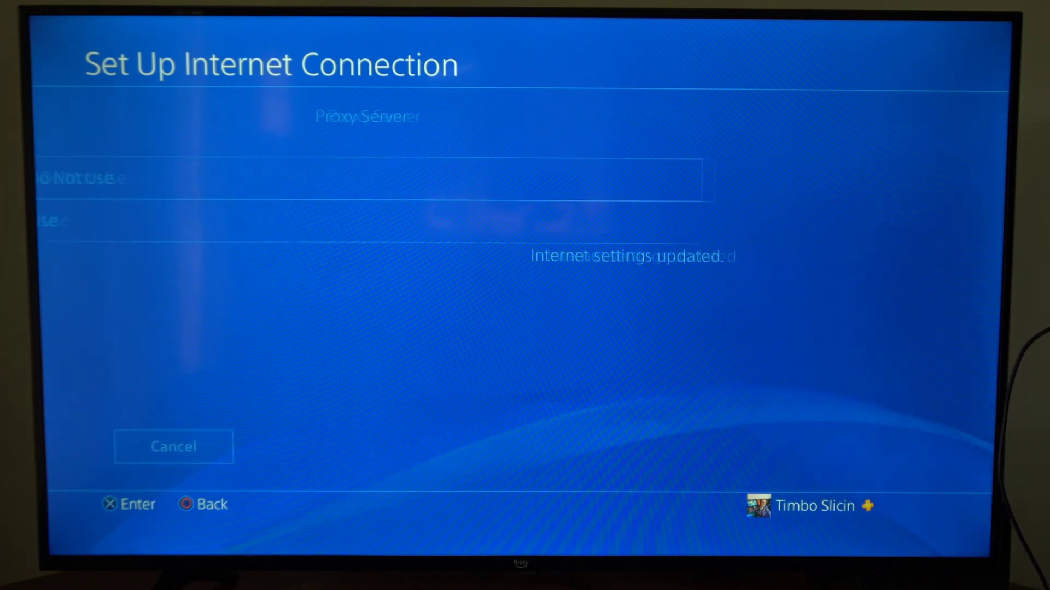
key("Return")
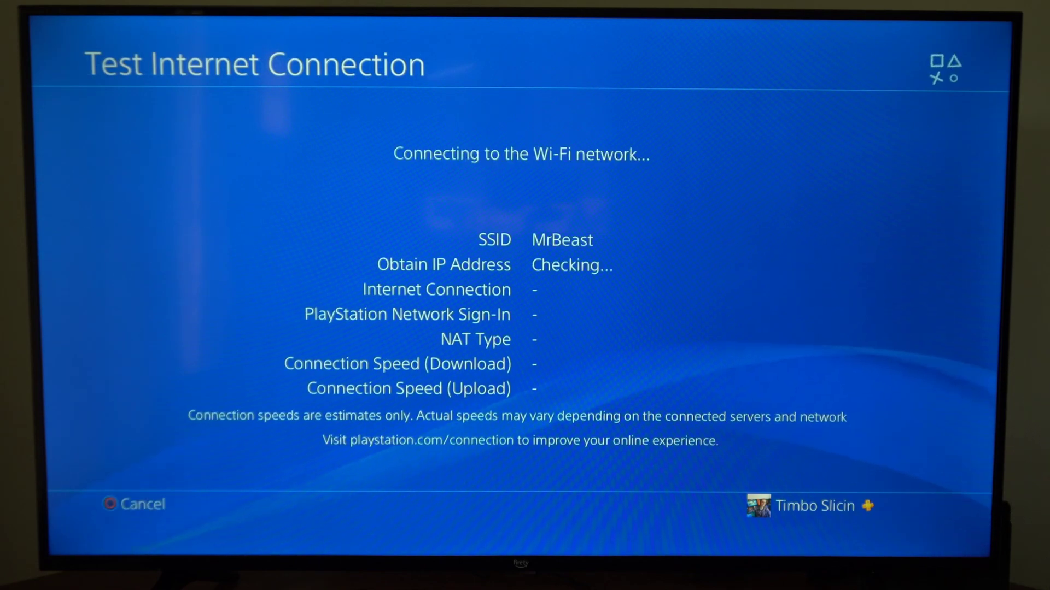